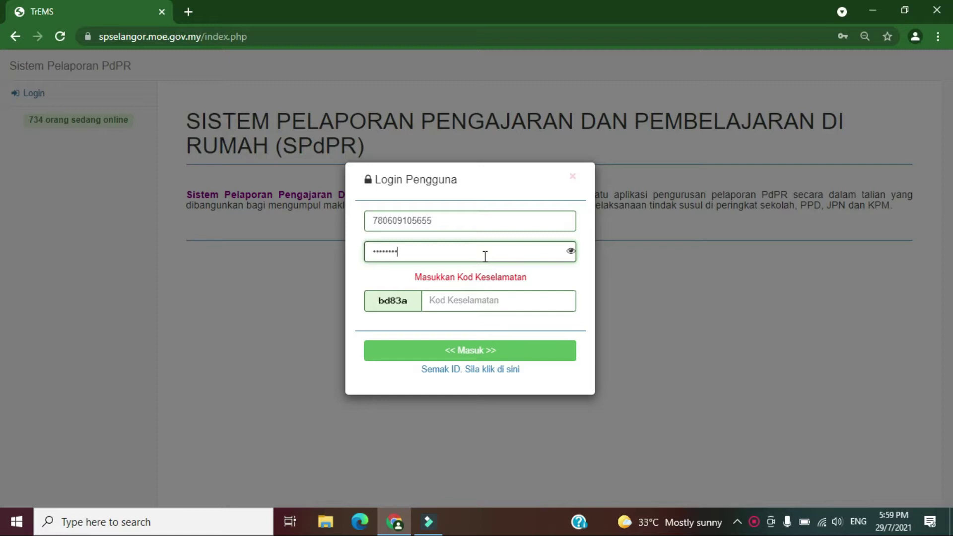
# Sign in to the SPPdPR school admin account with the ID, password and security code.
pyautogui.write('bd83a')
pyautogui.click(491, 350)
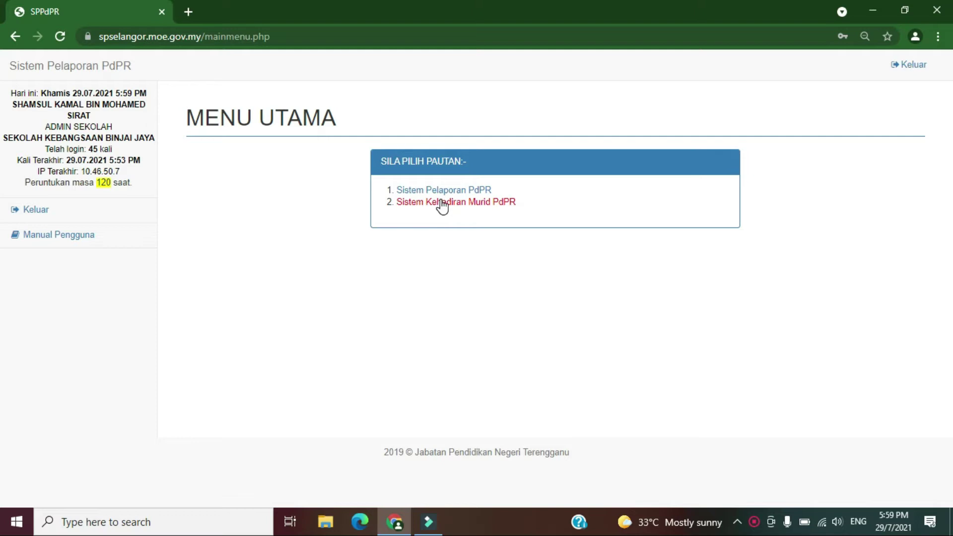
# Open Sistem Kehadiran Murid PdPR and expand the Peringkat Sekolah list on the attendance form.
pyautogui.click(442, 202)
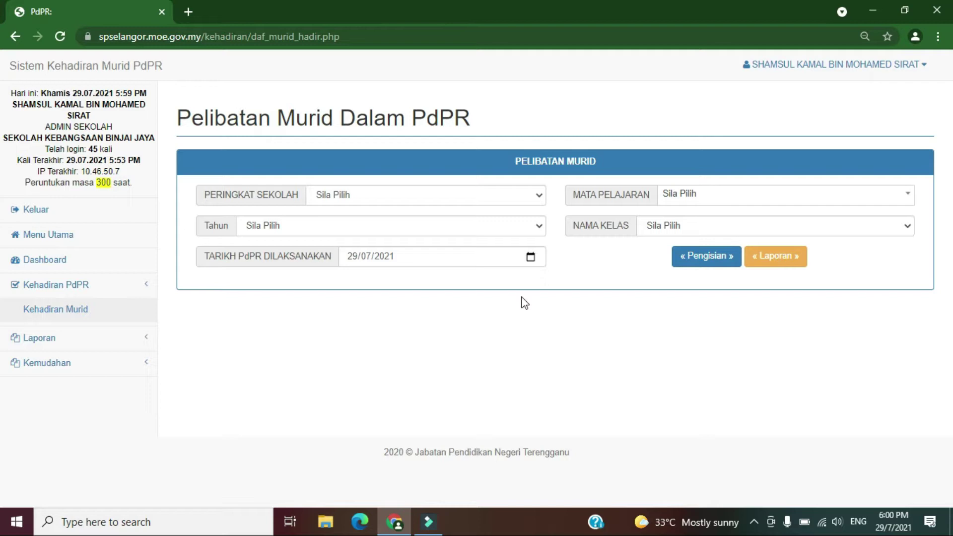
pyautogui.click(539, 197)
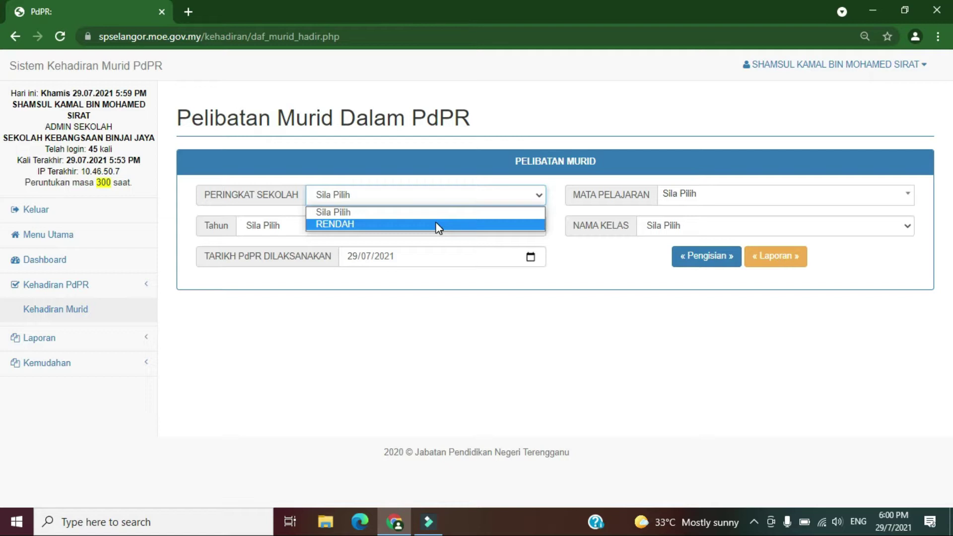
# Fill the attendance form with level RENDAH, subject SAINS, year D6 and class LAVENDER.
pyautogui.click(437, 227)
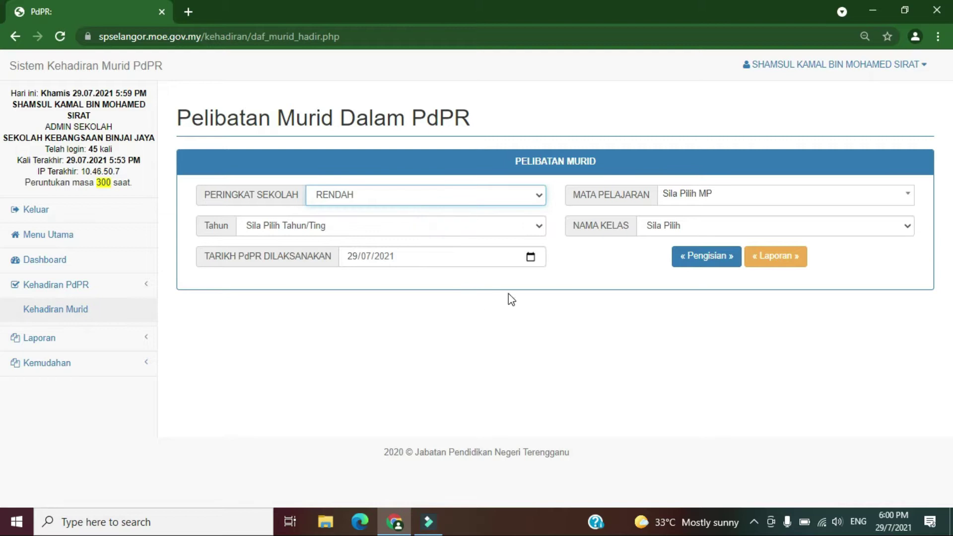
pyautogui.click(910, 204)
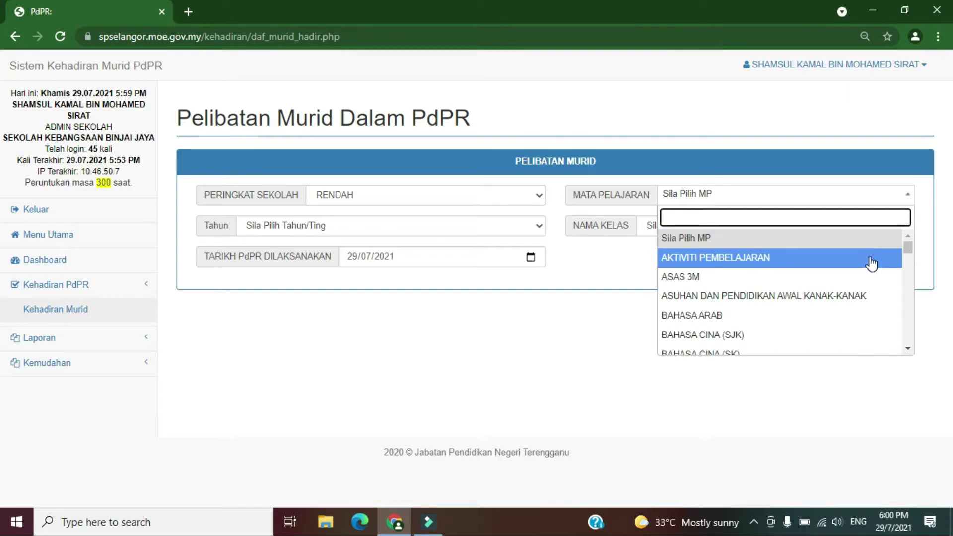
pyautogui.write('sai')
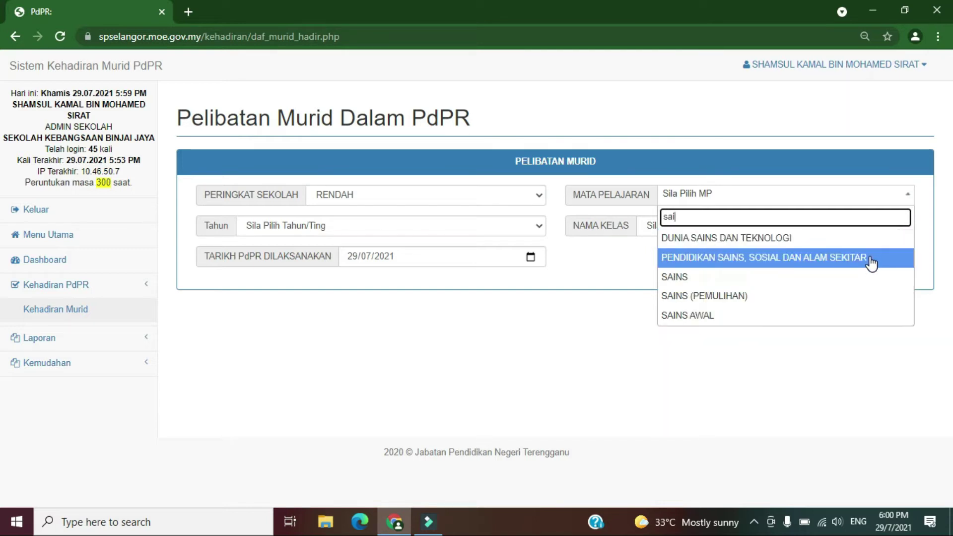
pyautogui.click(712, 284)
pyautogui.click(535, 230)
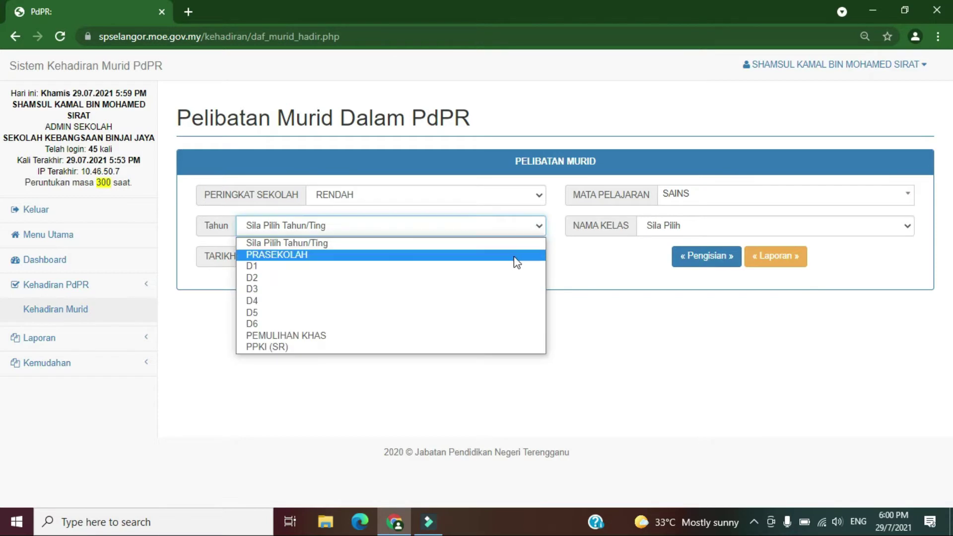
pyautogui.click(419, 324)
pyautogui.click(904, 228)
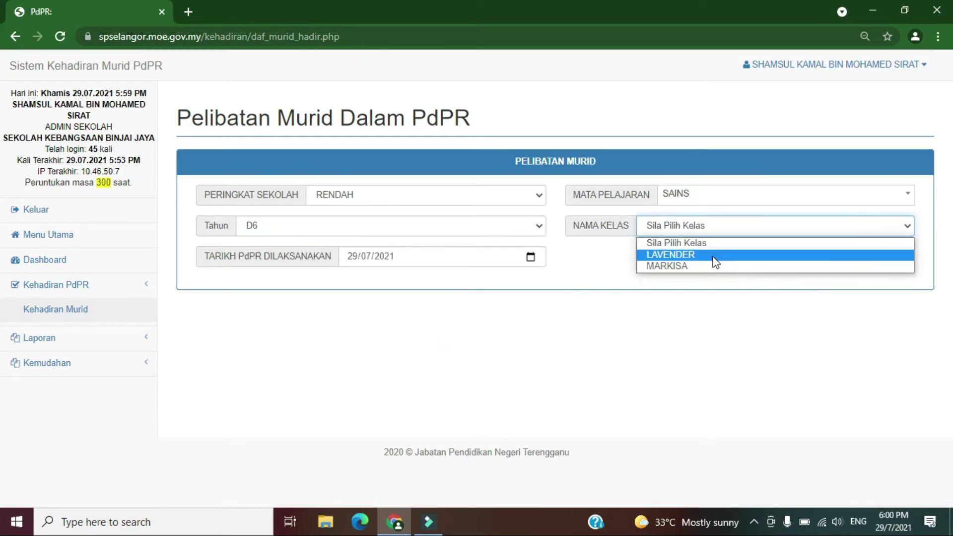
pyautogui.click(714, 253)
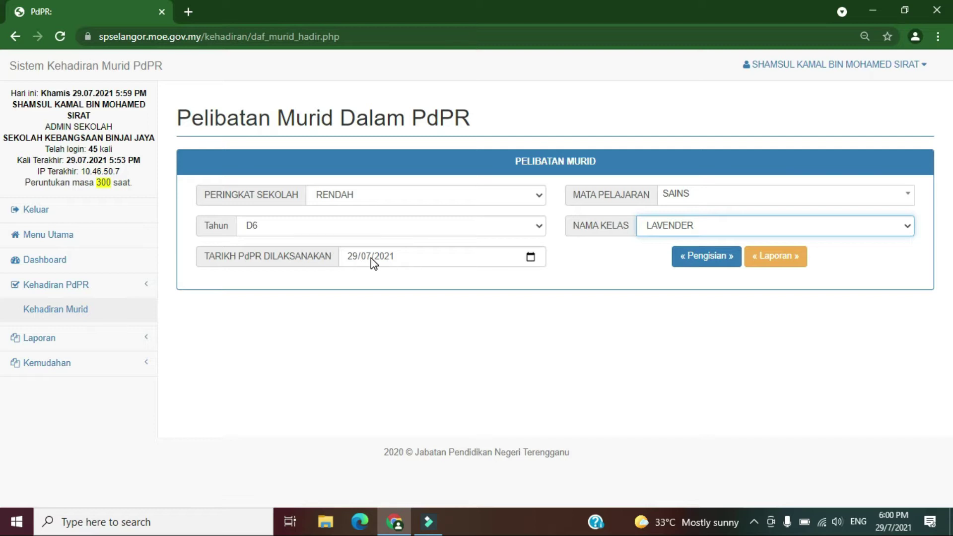
pyautogui.click(531, 256)
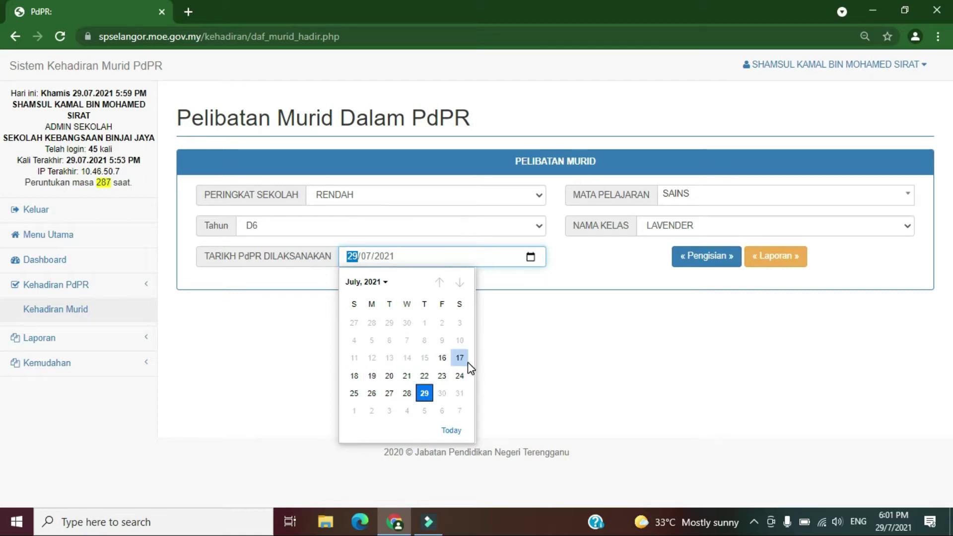
# Keep 29/07/2021 as the date and load the 35-pupil LAVENDER list with Pengisian.
pyautogui.click(424, 393)
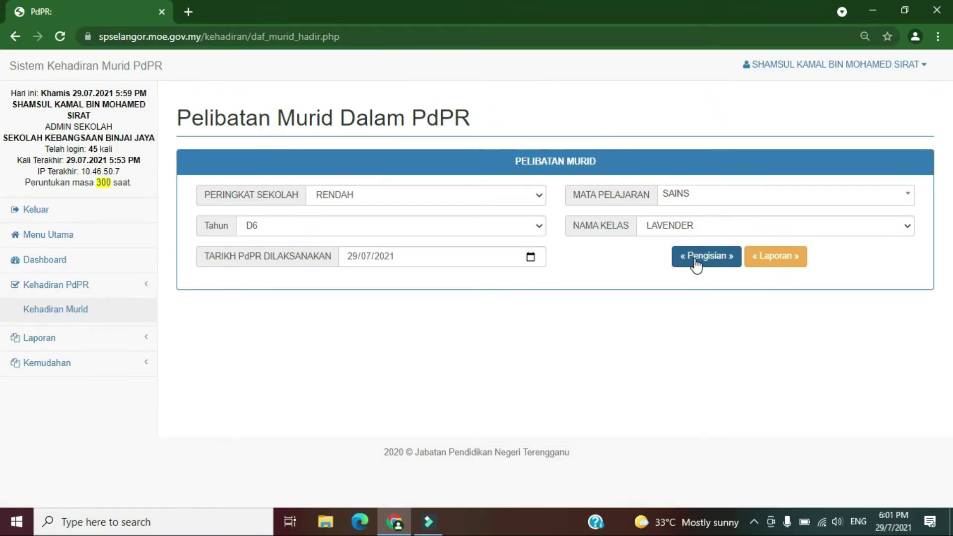
pyautogui.click(710, 263)
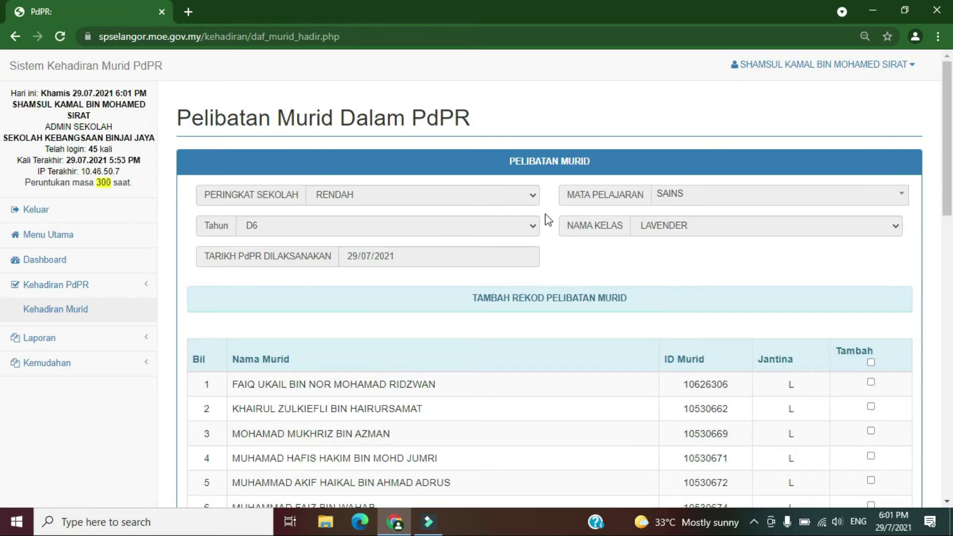
pyautogui.scroll(-3, 4, 160)
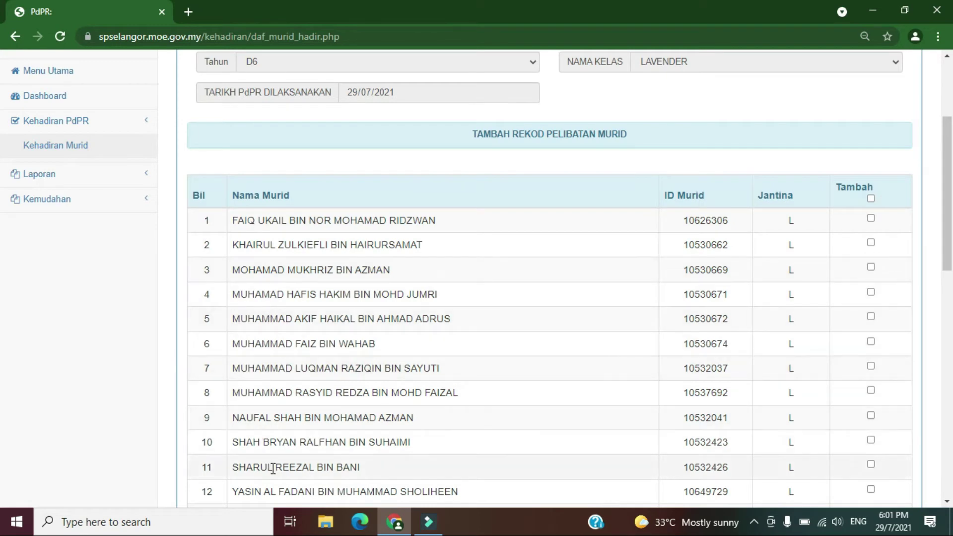
pyautogui.scroll(-5, 3, 226)
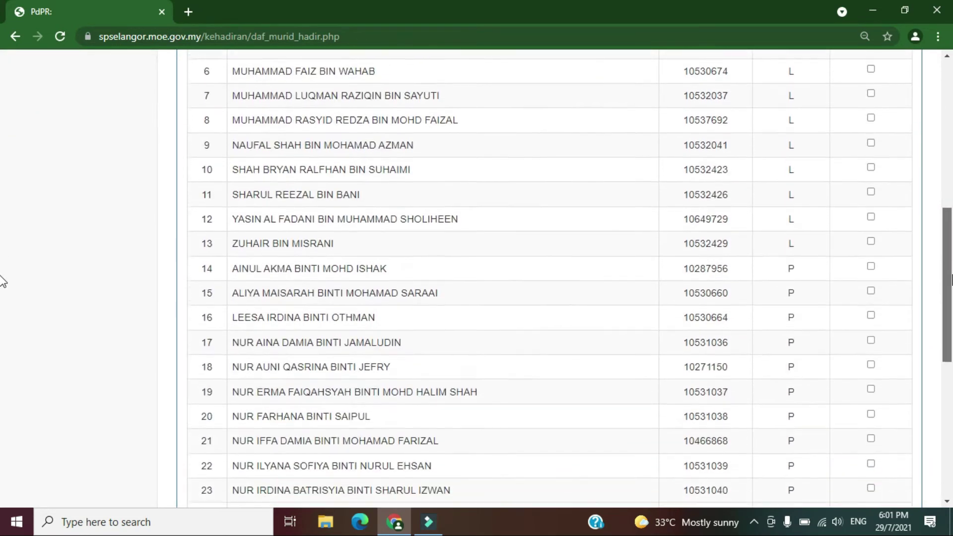
pyautogui.scroll(-8, 2, 278)
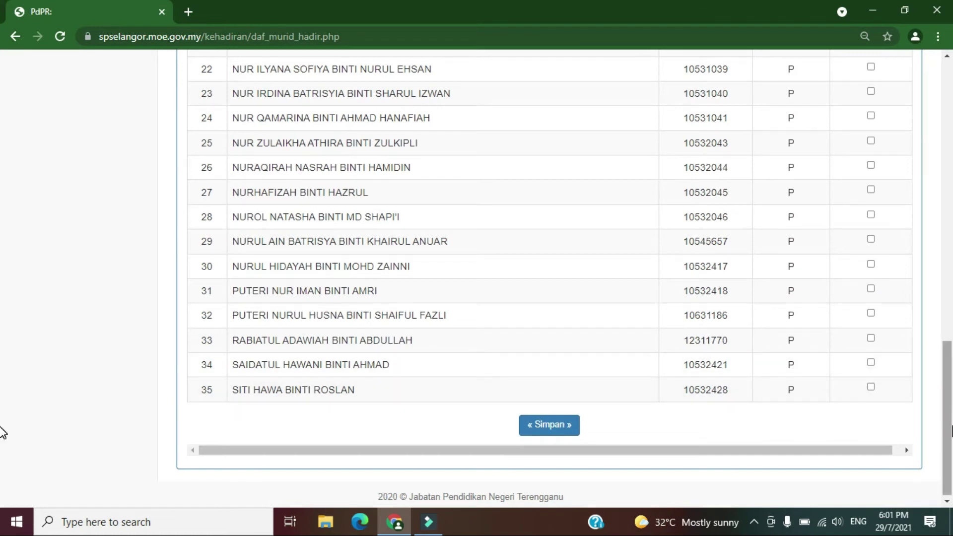
pyautogui.scroll(14, 2, 348)
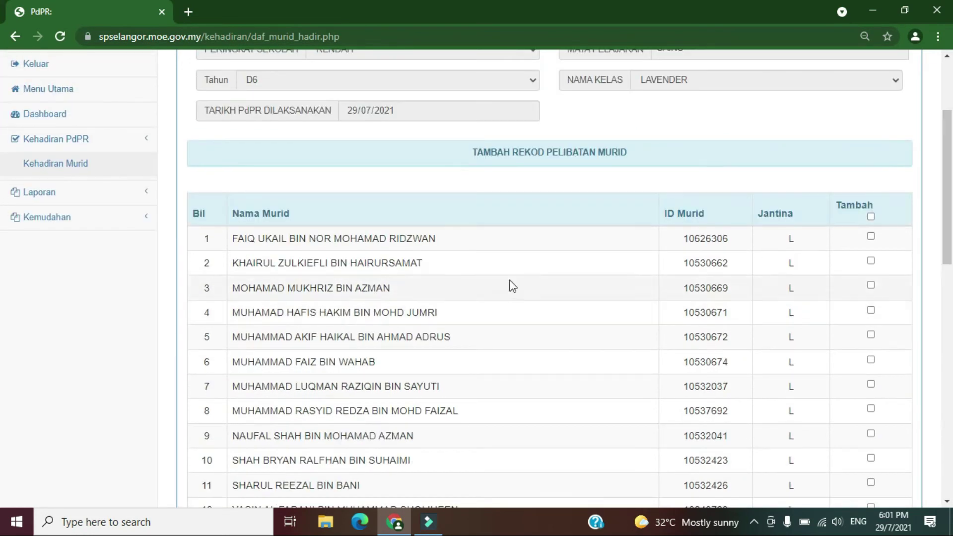
# Tick all 35 LAVENDER pupils via the Tambah header checkbox and check the list.
pyautogui.click(870, 217)
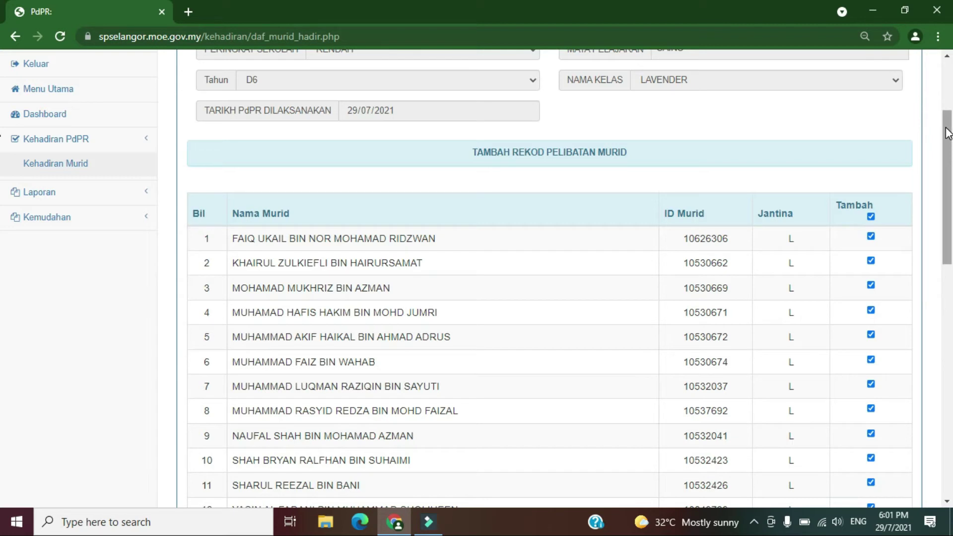
pyautogui.moveTo(946, 128); pyautogui.dragTo(946, 128)
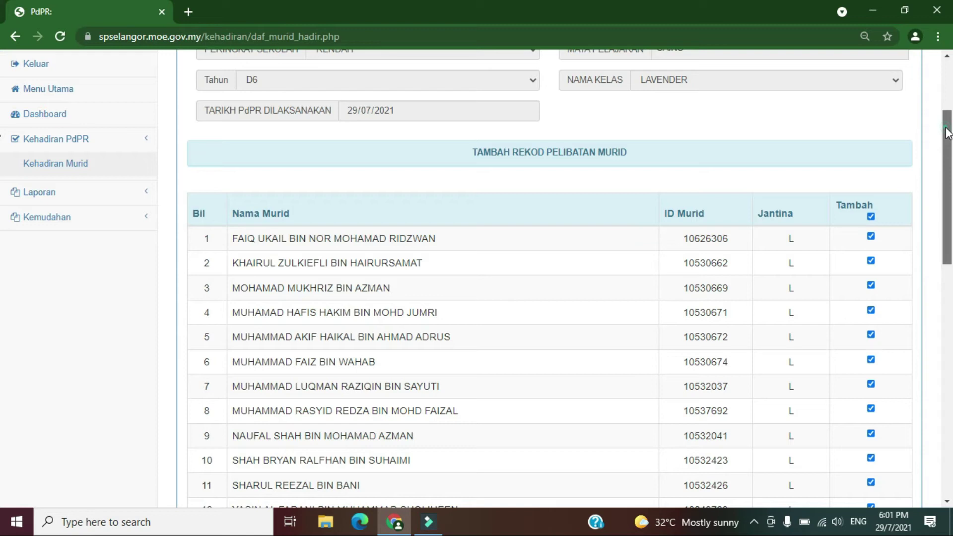
pyautogui.moveTo(947, 133); pyautogui.dragTo(946, 144)
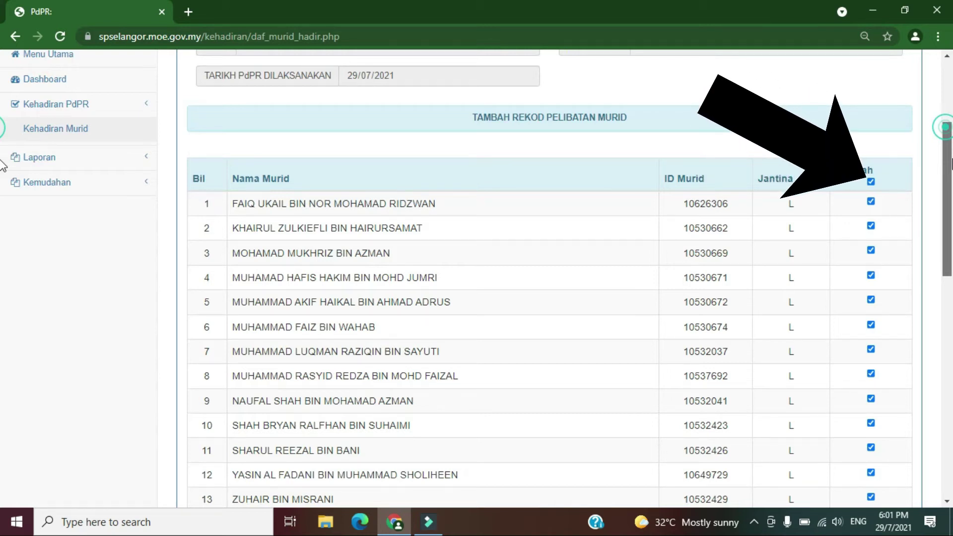
pyautogui.scroll(-13, 2, 166)
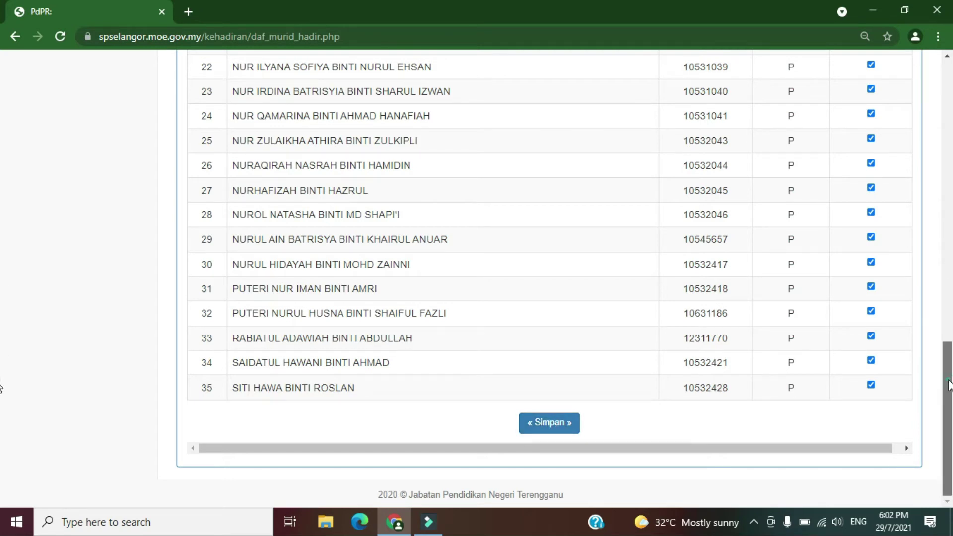
pyautogui.moveTo(948, 385); pyautogui.dragTo(949, 171)
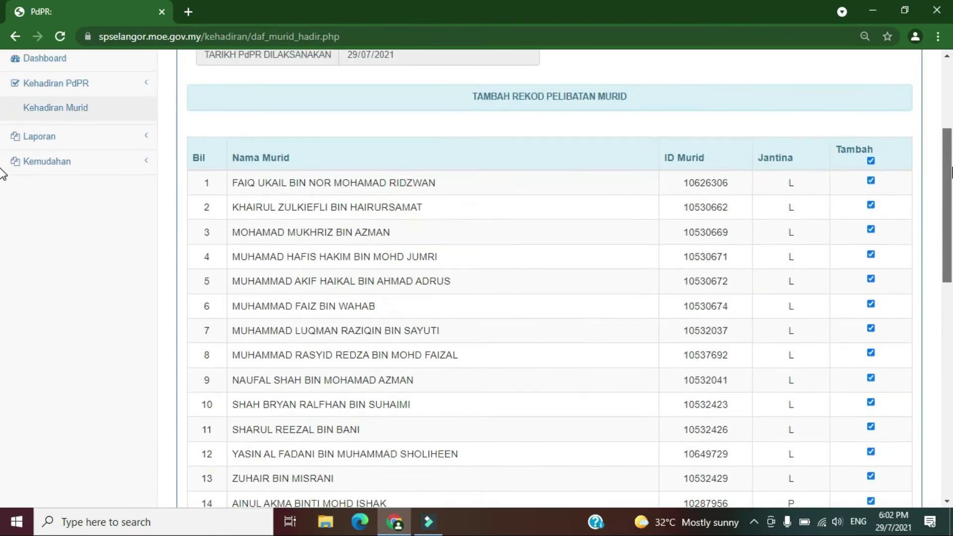
# Clear the select-all, tick only the attending pupils such as rows 1 and 3, and save with Simpan.
pyautogui.click(870, 161)
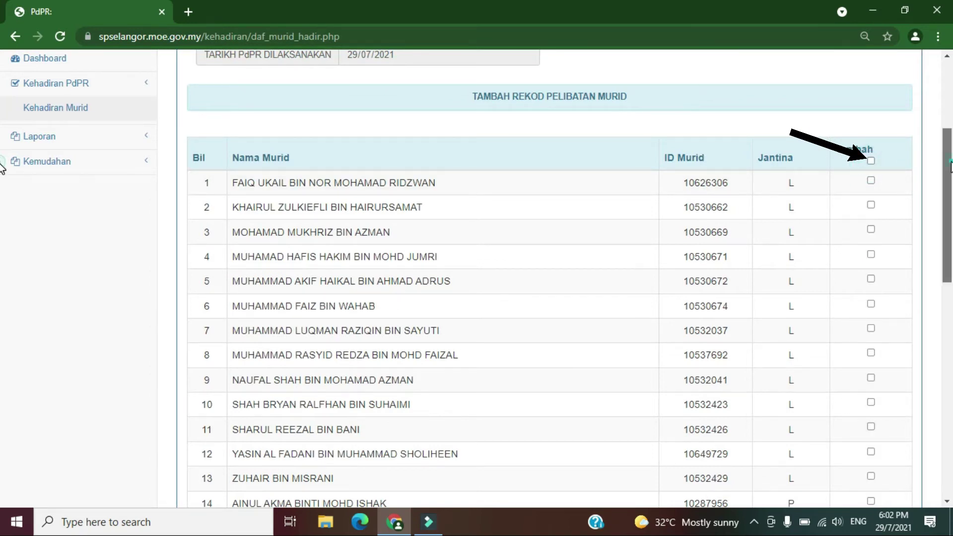
pyautogui.scroll(-1, 2, 174)
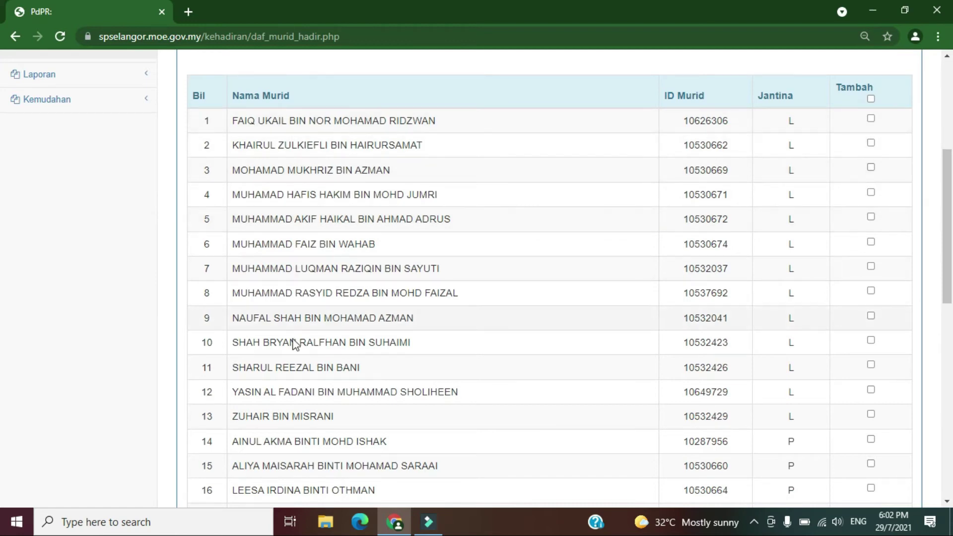
pyautogui.click(871, 119)
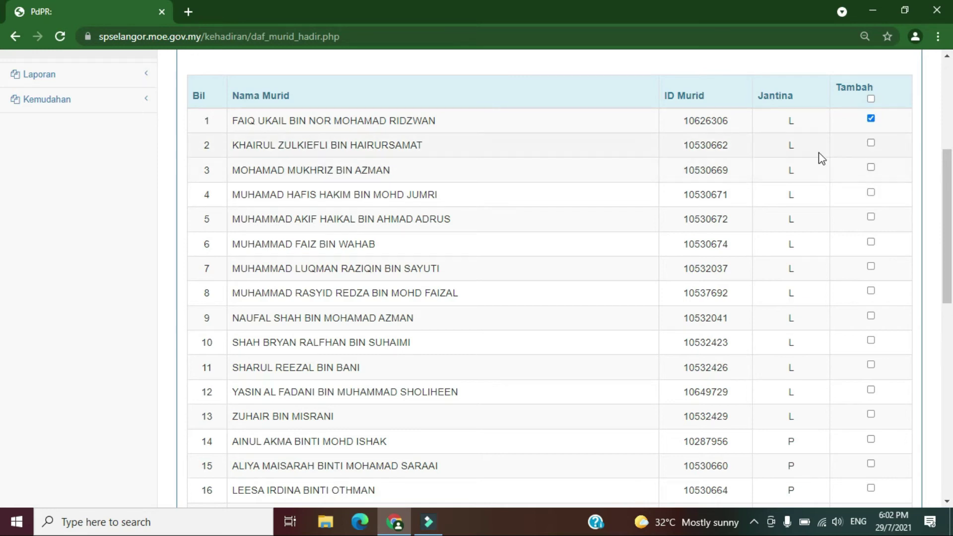
pyautogui.click(871, 167)
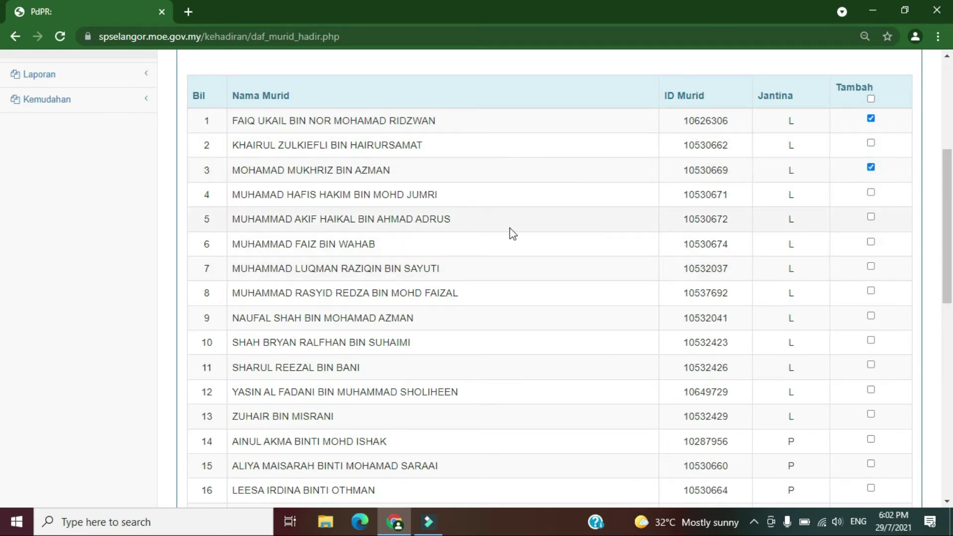
pyautogui.scroll(-10, 626, 409)
pyautogui.click(547, 426)
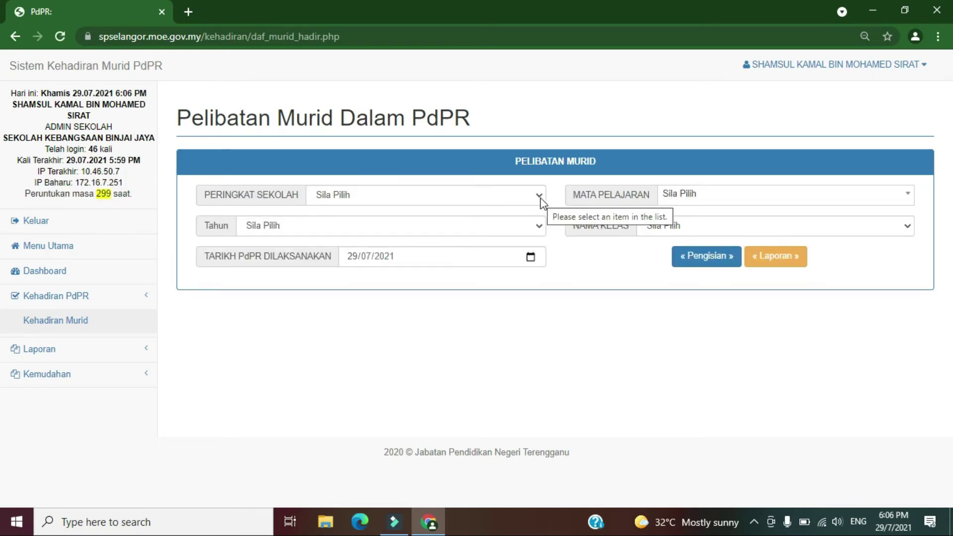
# Select RENDAH, SAINS, D6 and LAVENDER, then generate the Laporan report.
pyautogui.click(538, 196)
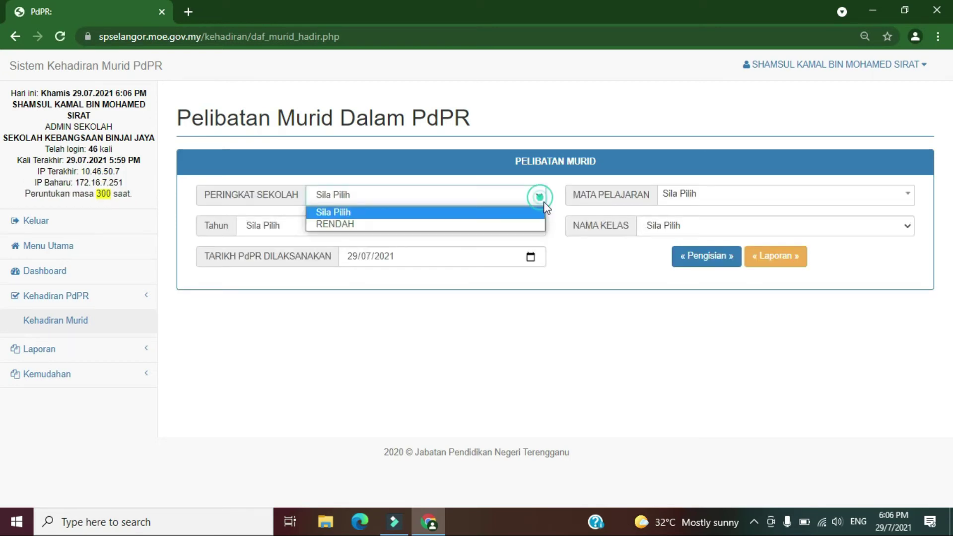
pyautogui.click(383, 224)
pyautogui.click(903, 194)
pyautogui.write('sains')
pyautogui.click(685, 276)
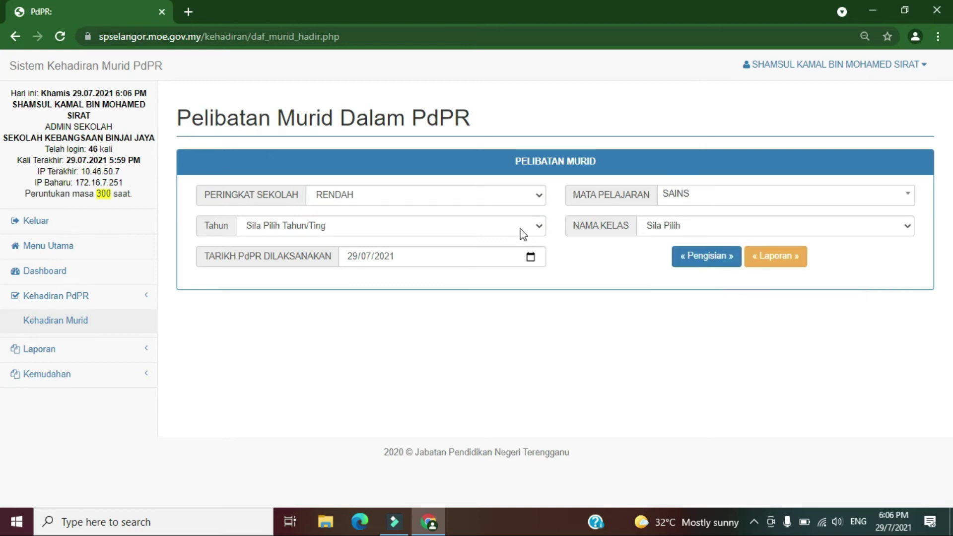
pyautogui.click(522, 226)
pyautogui.click(273, 335)
pyautogui.click(784, 227)
pyautogui.click(695, 255)
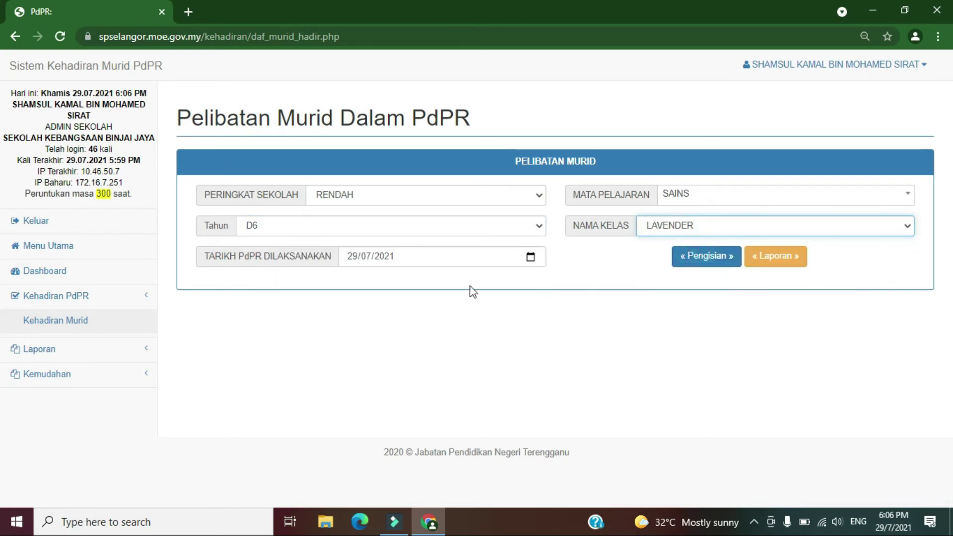
pyautogui.click(782, 262)
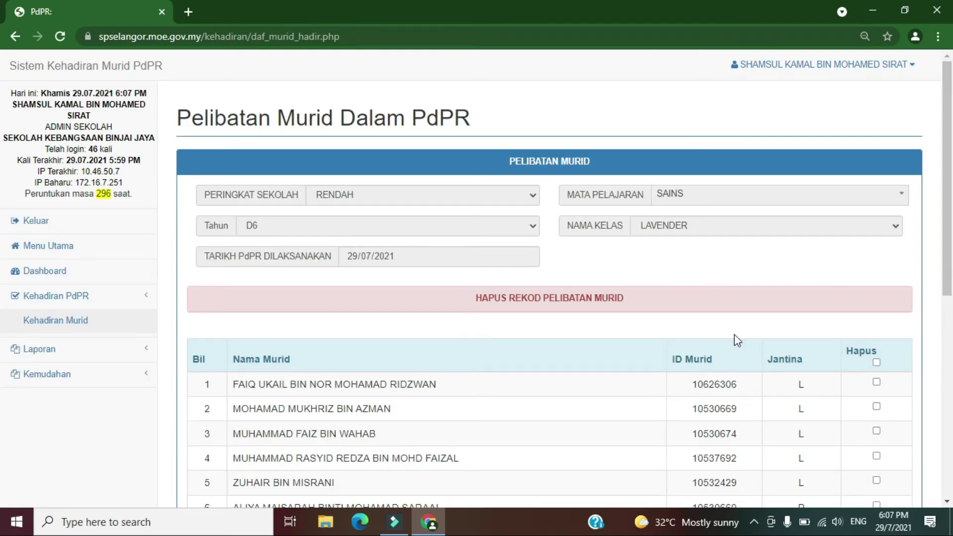
pyautogui.scroll(-3, 3, 219)
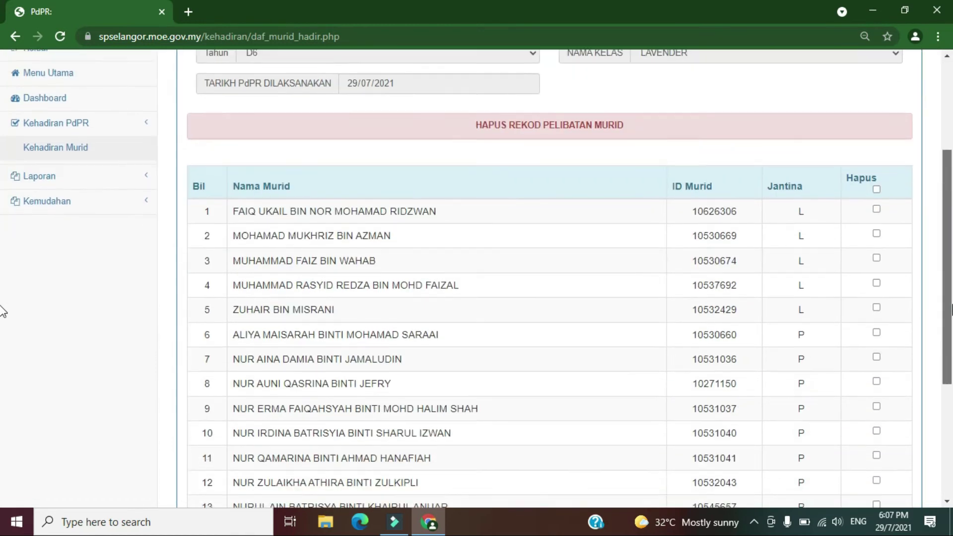
pyautogui.scroll(-1, 2, 311)
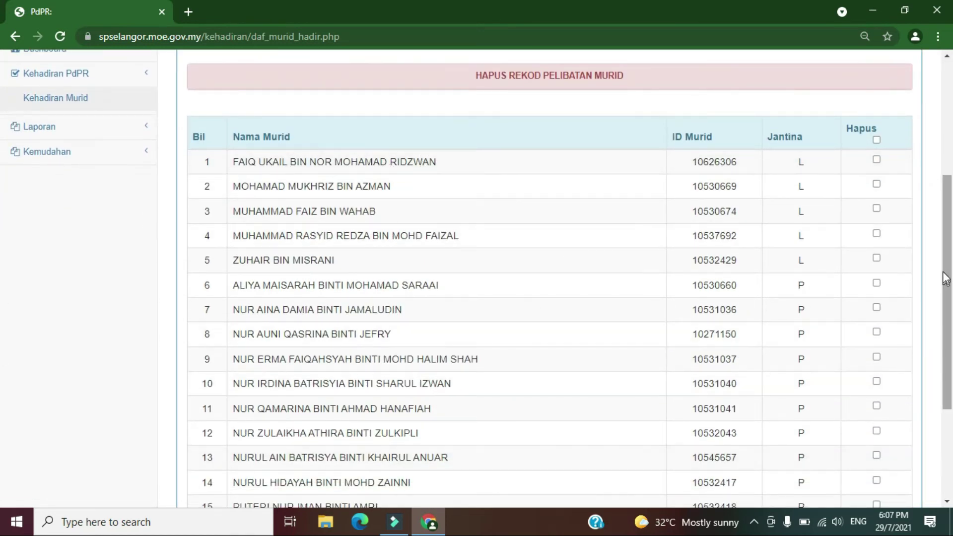
pyautogui.scroll(-3, 3, 357)
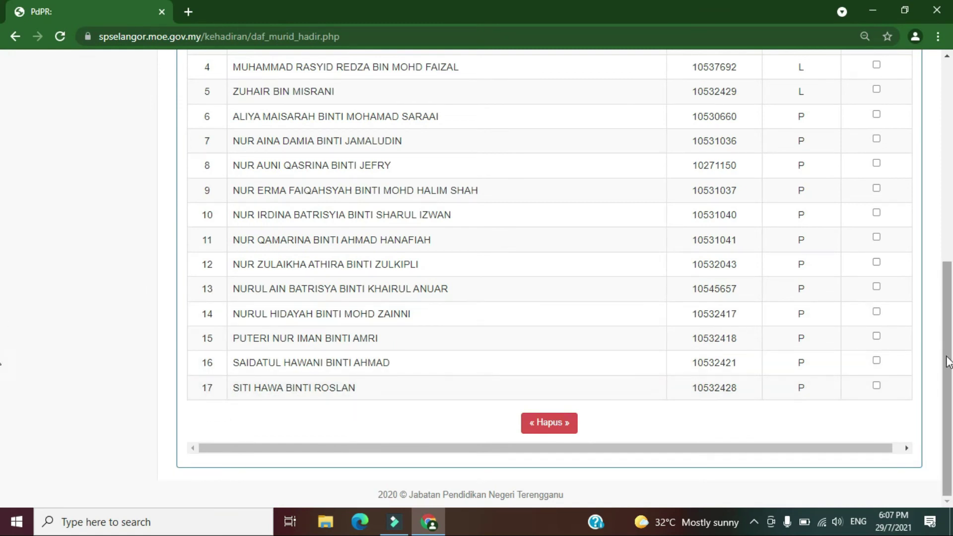
pyautogui.scroll(1, 948, 347)
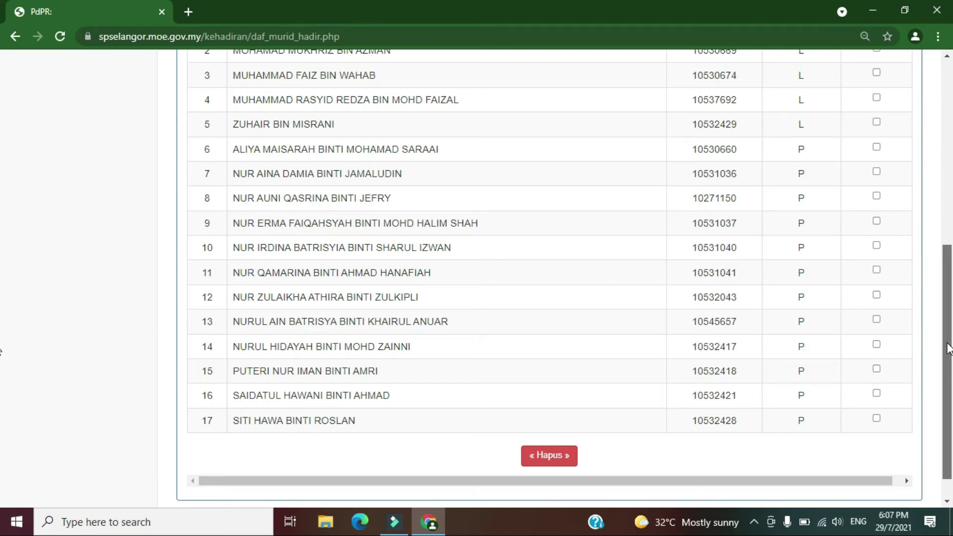
pyautogui.moveTo(947, 349); pyautogui.dragTo(948, 338)
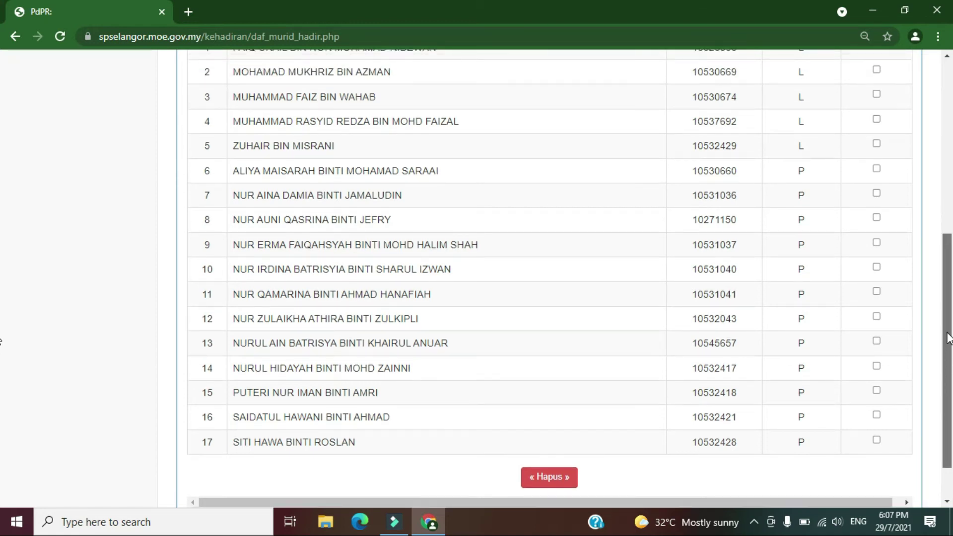
pyautogui.scroll(3, 948, 339)
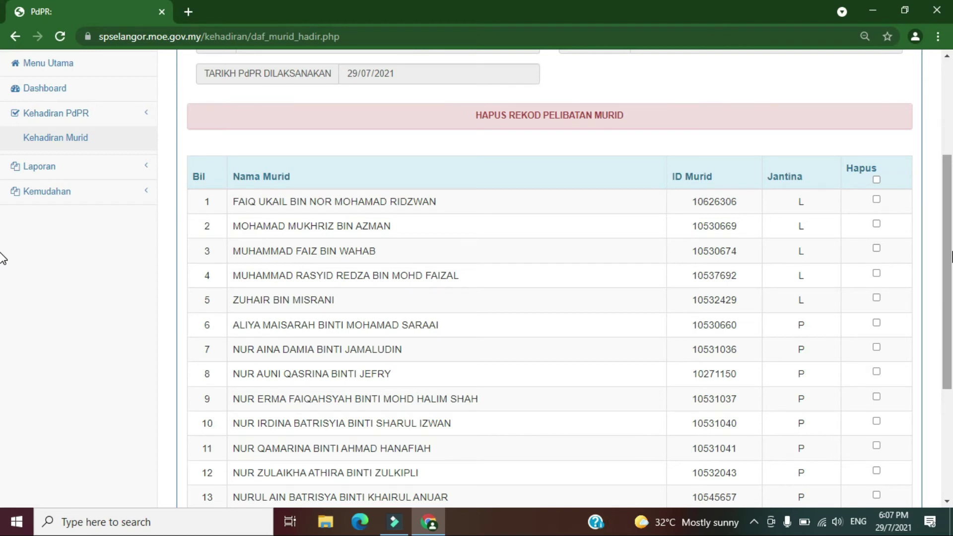
# Mark all 17 recorded pupils with the Hapus header checkbox and delete them.
pyautogui.click(877, 180)
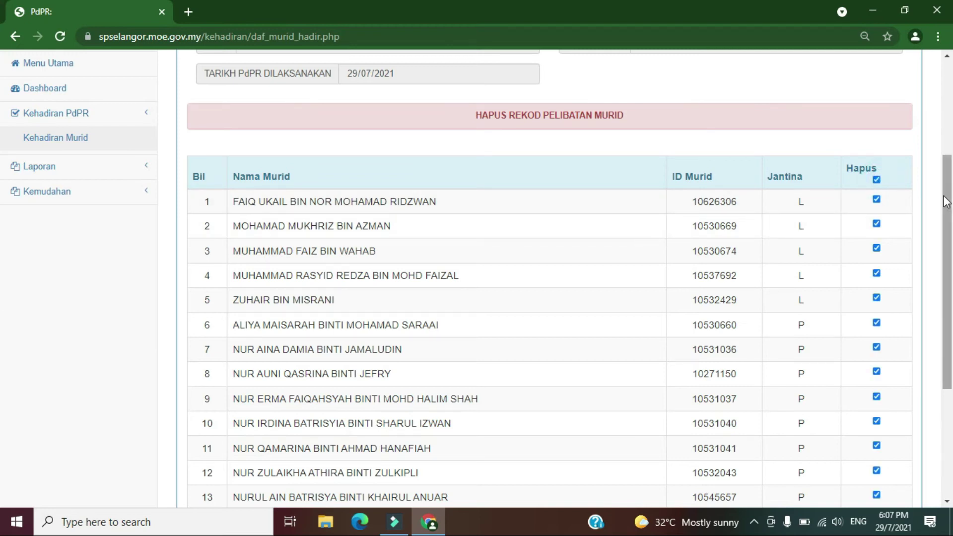
pyautogui.scroll(-3, 949, 223)
pyautogui.scroll(-1, 951, 303)
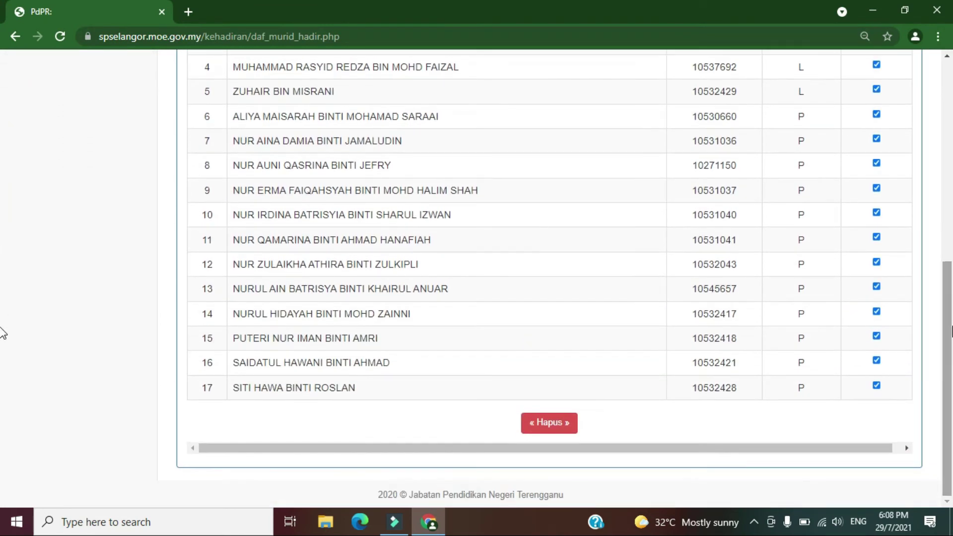
pyautogui.moveTo(949, 361); pyautogui.dragTo(950, 189)
pyautogui.scroll(-6, 3, 191)
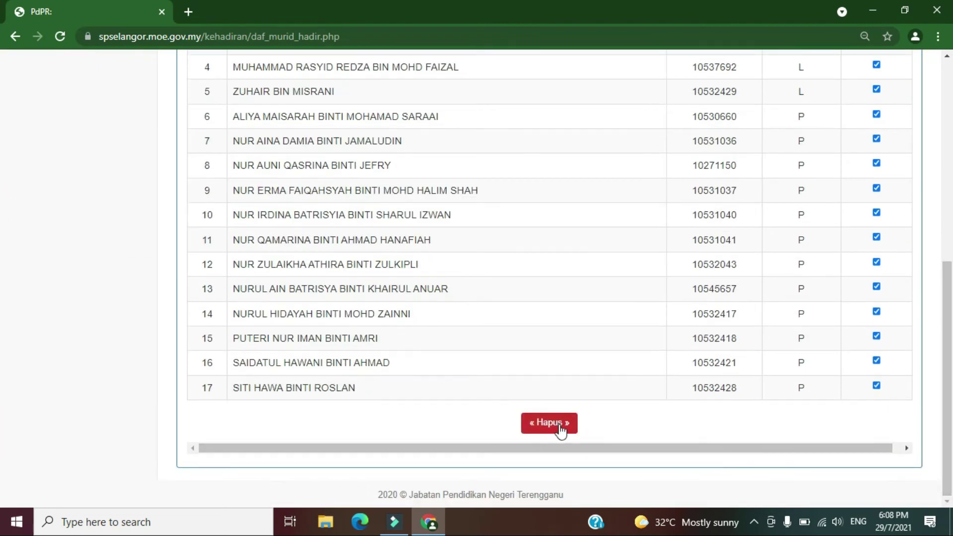
pyautogui.click(539, 427)
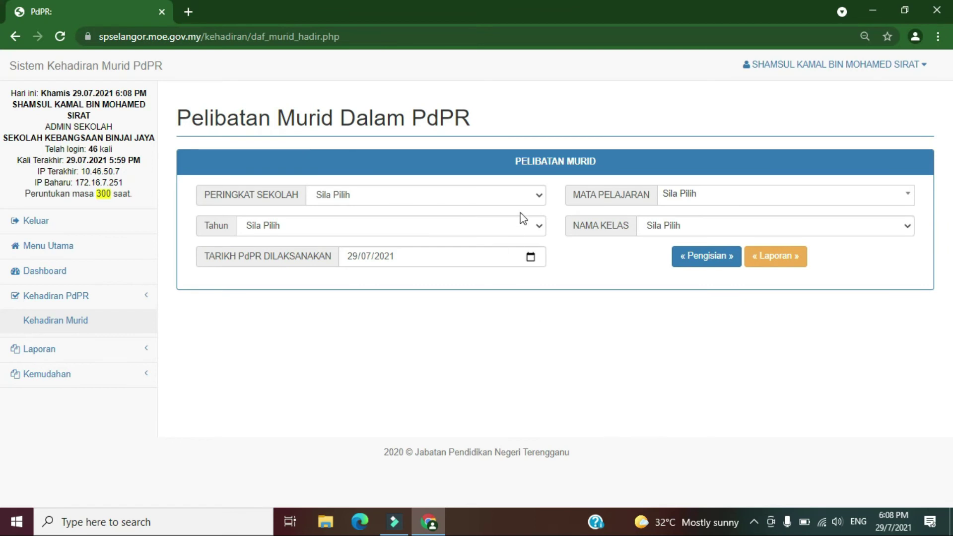
# Set the school level to RENDAH and the subject to SAINS.
pyautogui.click(534, 196)
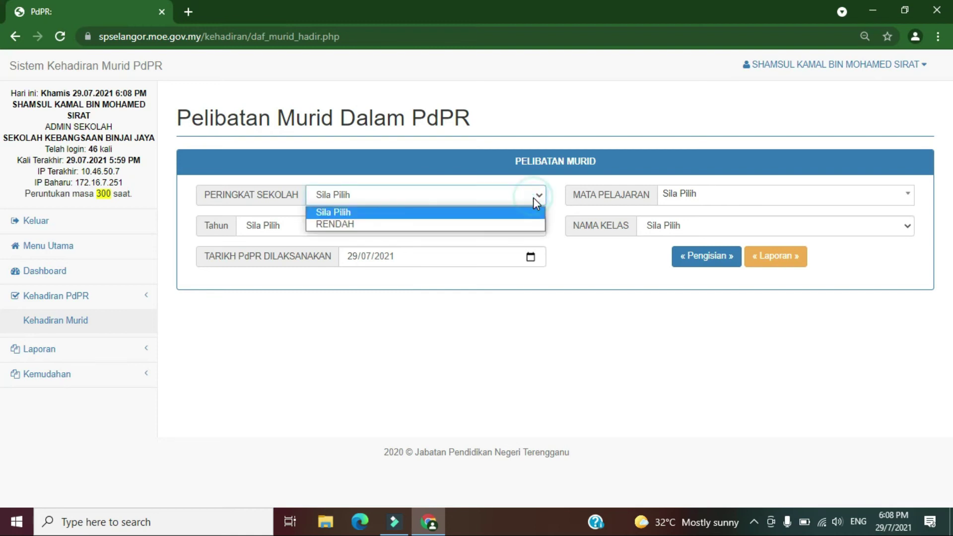
pyautogui.click(490, 224)
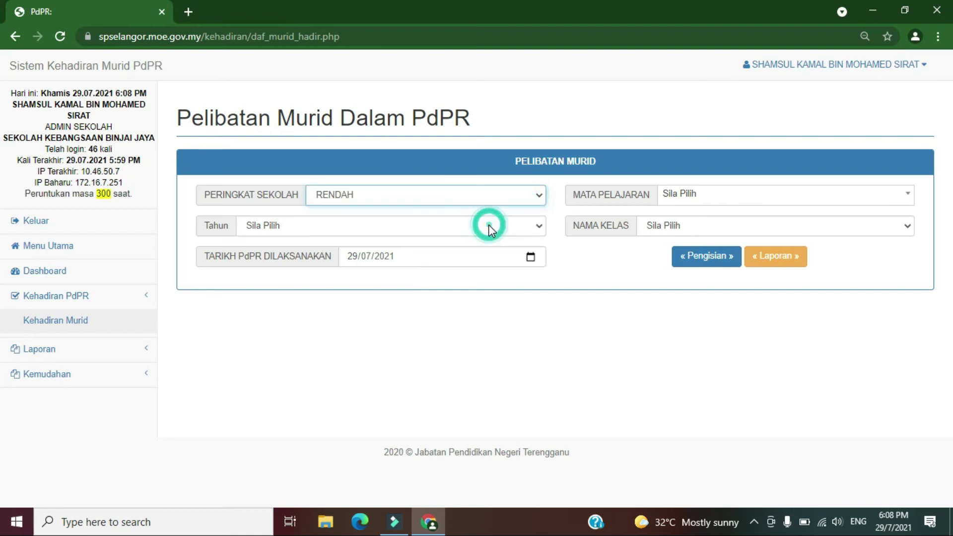
pyautogui.click(808, 204)
pyautogui.click(639, 353)
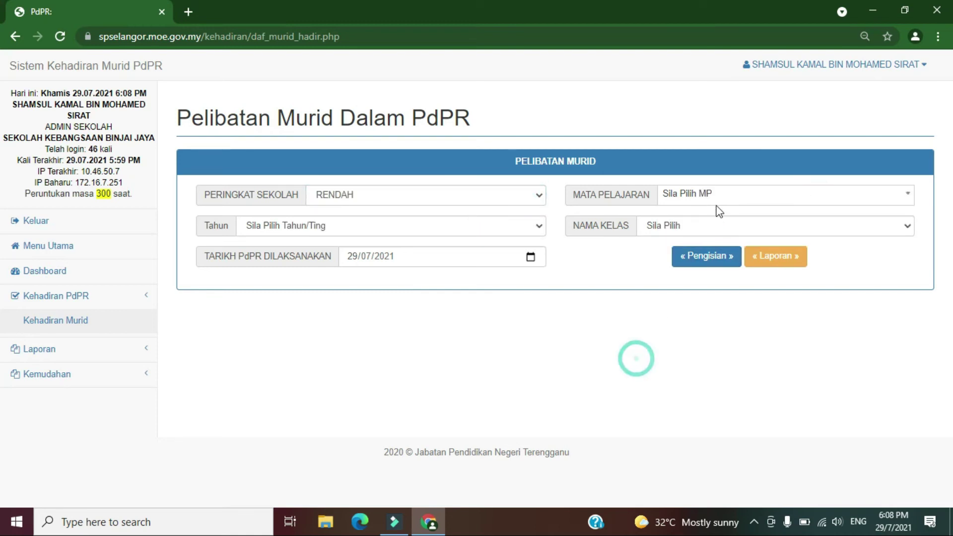
pyautogui.click(725, 203)
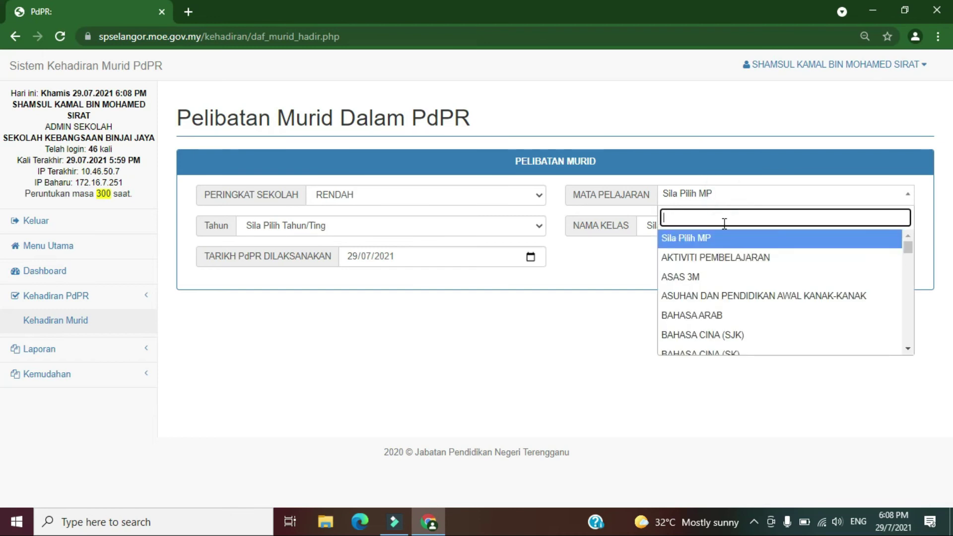
pyautogui.write('sain')
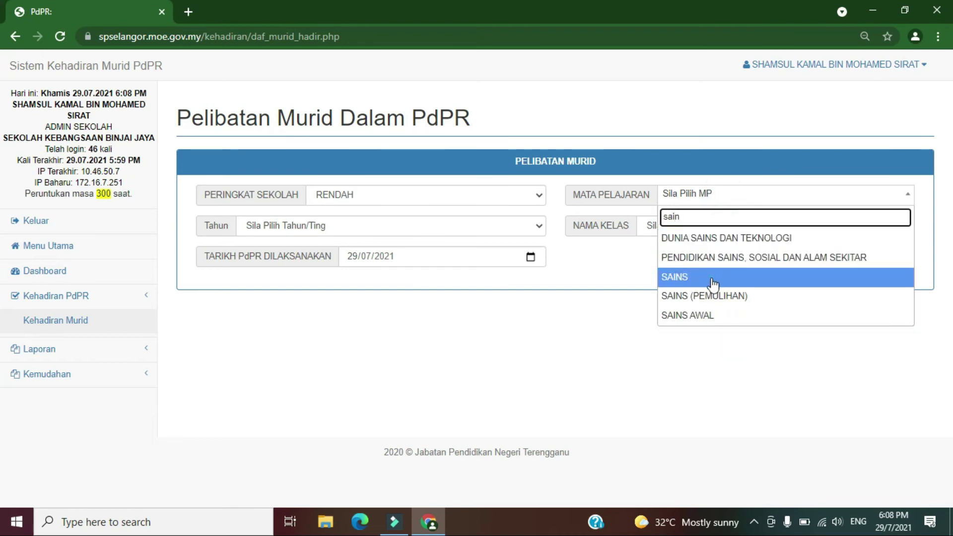
pyautogui.click(712, 281)
# Choose year D6 and class LAVENDER, then load the class list with Pengisian.
pyautogui.click(490, 229)
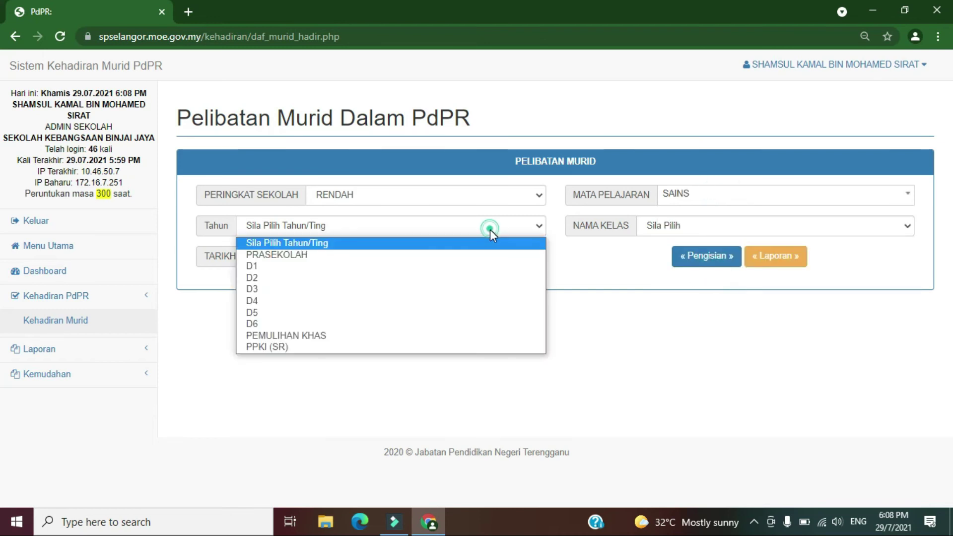
pyautogui.click(397, 330)
pyautogui.click(727, 228)
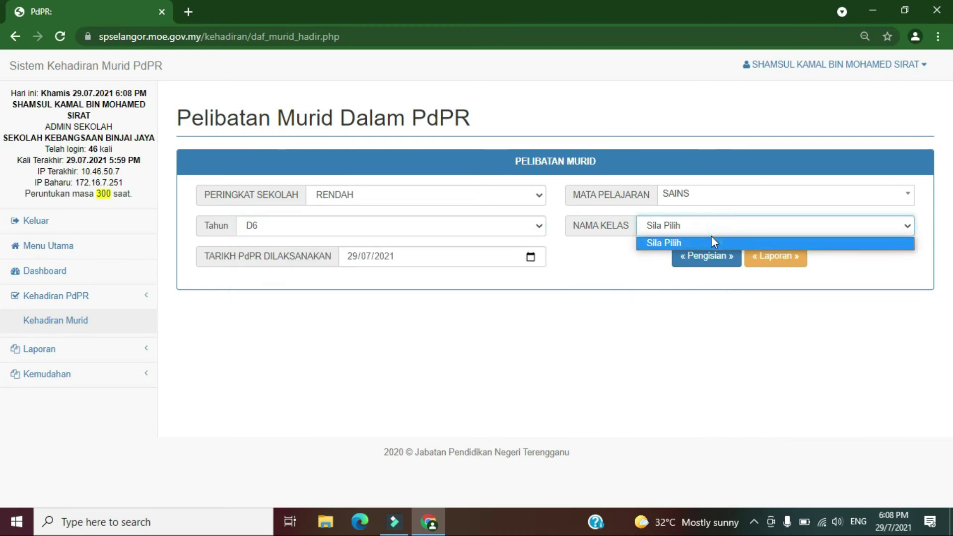
pyautogui.click(660, 287)
pyautogui.click(676, 222)
pyautogui.click(675, 256)
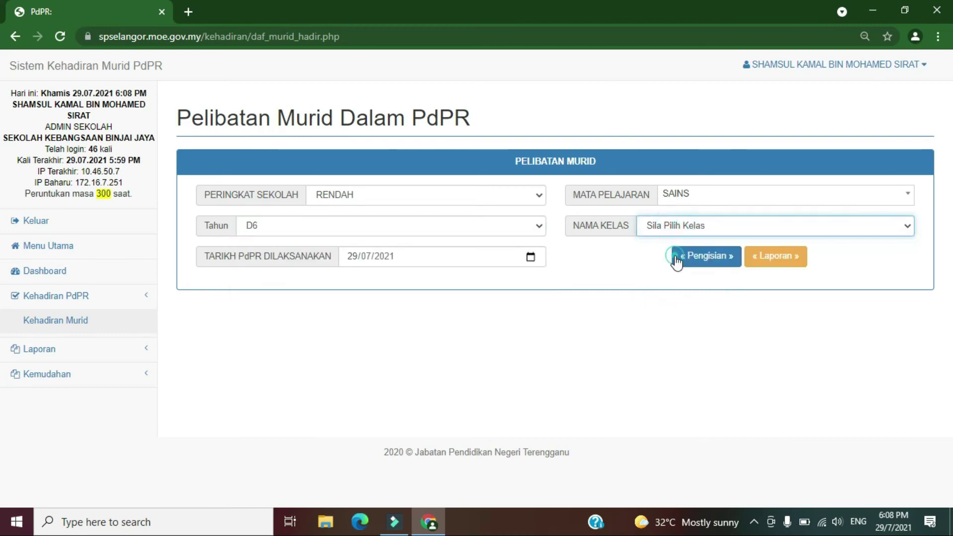
# Tick the attending pupils in rows 1, 2, 5, 7, 9, 12, 13 and 14 as engaged.
pyautogui.scroll(-1, 948, 129)
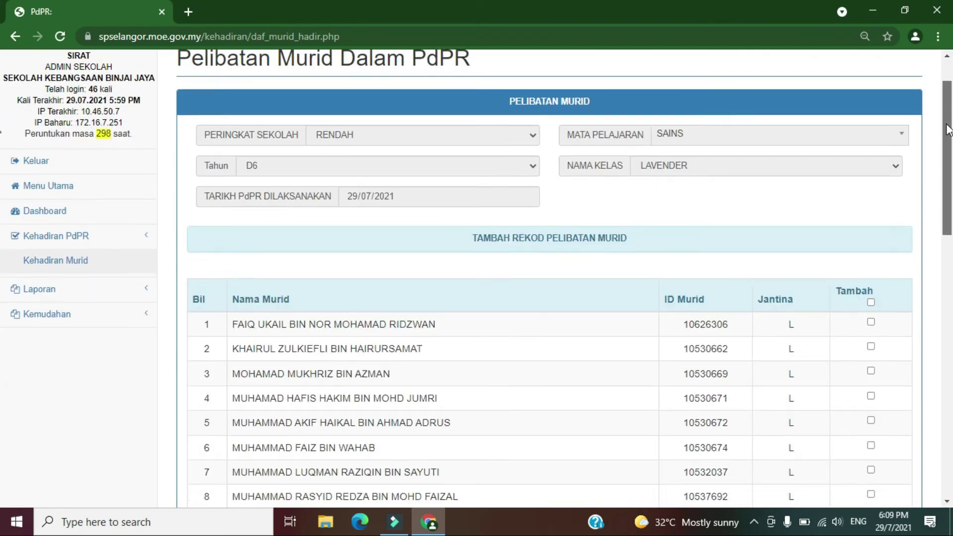
pyautogui.scroll(-4, 948, 129)
pyautogui.click(871, 118)
pyautogui.click(871, 143)
pyautogui.click(870, 216)
pyautogui.click(870, 266)
pyautogui.click(870, 316)
pyautogui.click(871, 389)
pyautogui.click(870, 439)
pyautogui.click(870, 413)
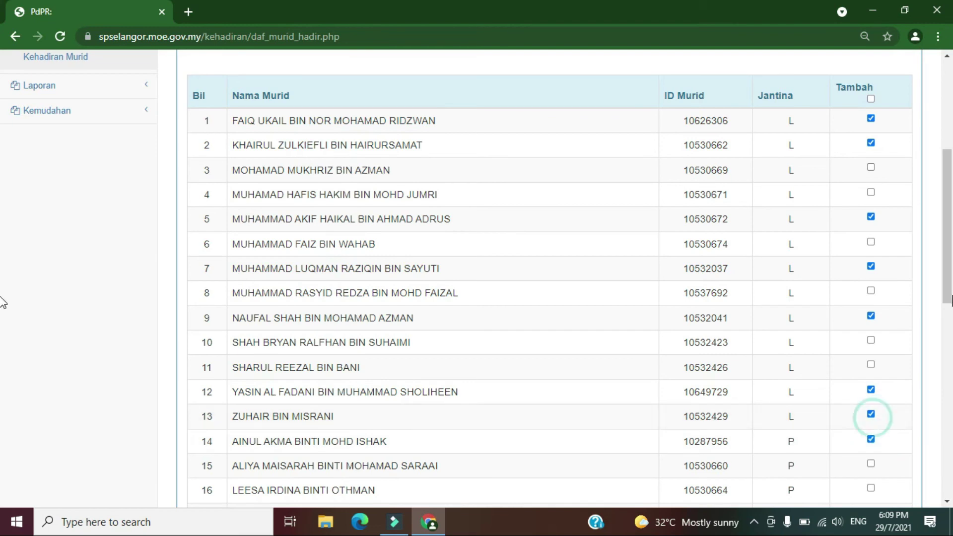
# Tick the remaining attending pupils, including rows 30, 34 and 35, and save all 20 with Simpan.
pyautogui.moveTo(952, 297); pyautogui.dragTo(951, 380)
pyautogui.click(871, 243)
pyautogui.click(871, 291)
pyautogui.click(871, 317)
pyautogui.click(871, 341)
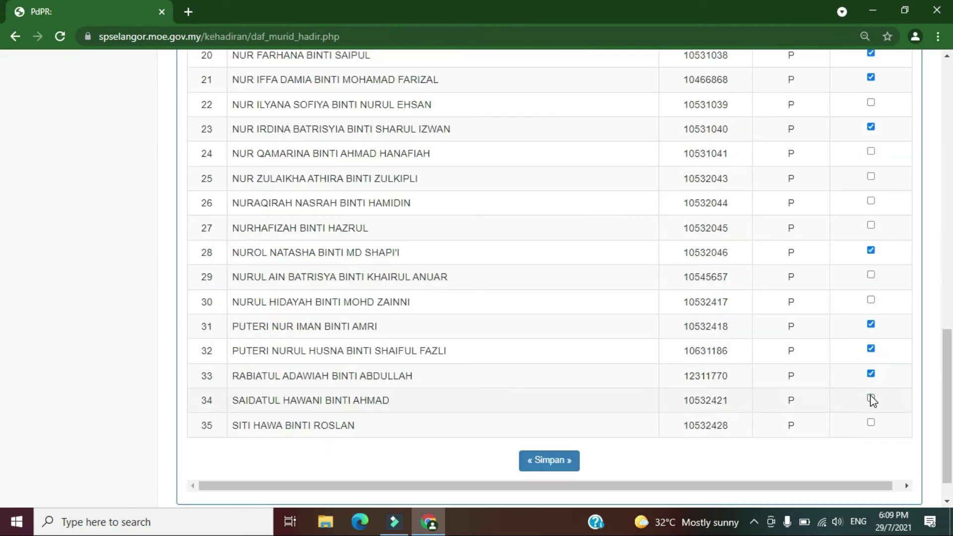
pyautogui.click(871, 398)
pyautogui.click(871, 423)
pyautogui.click(870, 300)
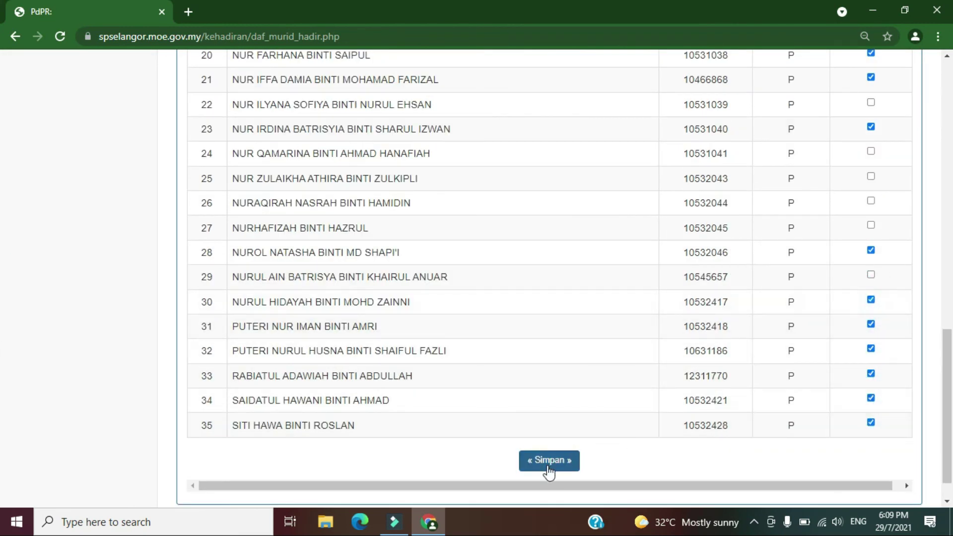
pyautogui.click(549, 470)
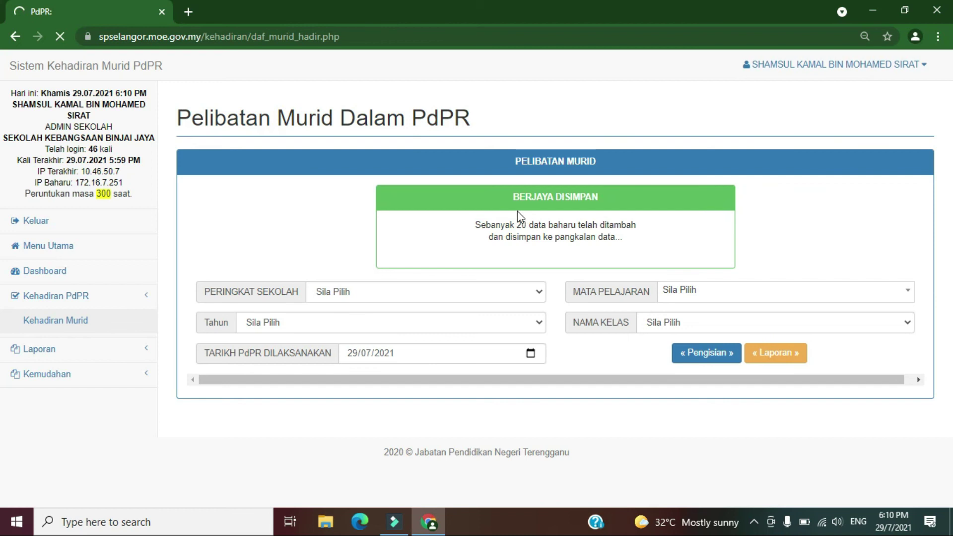
# Filter by RENDAH, SAINS, D6 and LAVENDER, then view the Laporan report of recorded pupils.
pyautogui.click(539, 196)
pyautogui.click(480, 222)
pyautogui.click(777, 196)
pyautogui.click(698, 272)
pyautogui.click(521, 226)
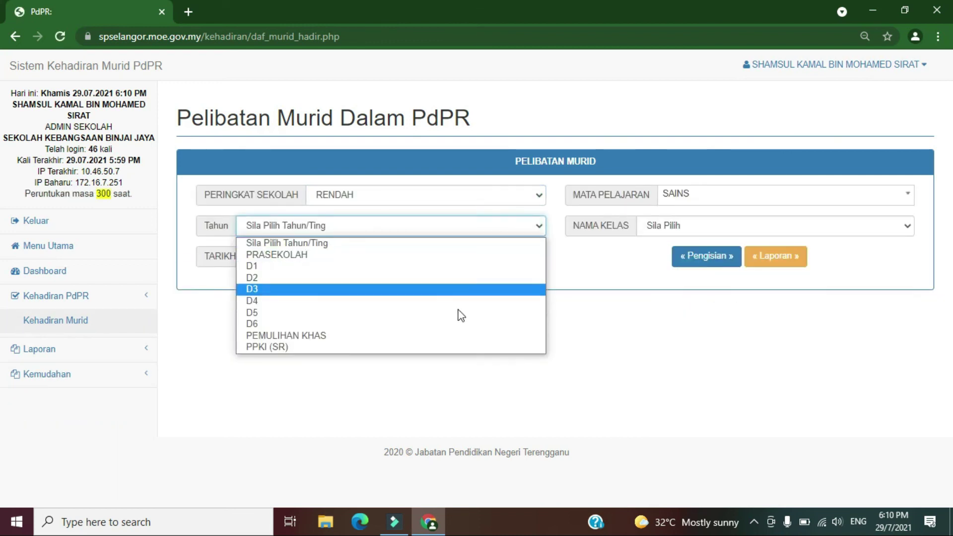
pyautogui.click(457, 323)
pyautogui.click(785, 231)
pyautogui.click(674, 253)
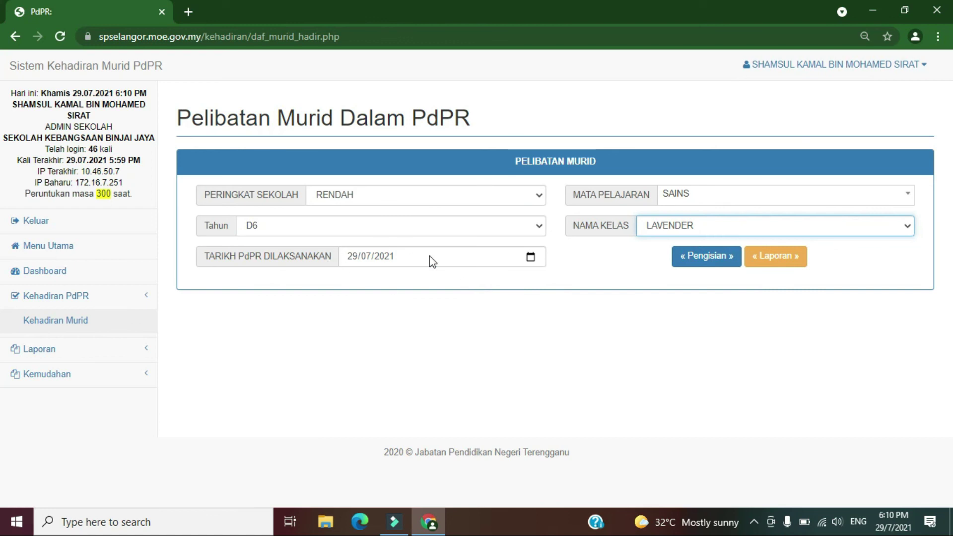
pyautogui.click(784, 262)
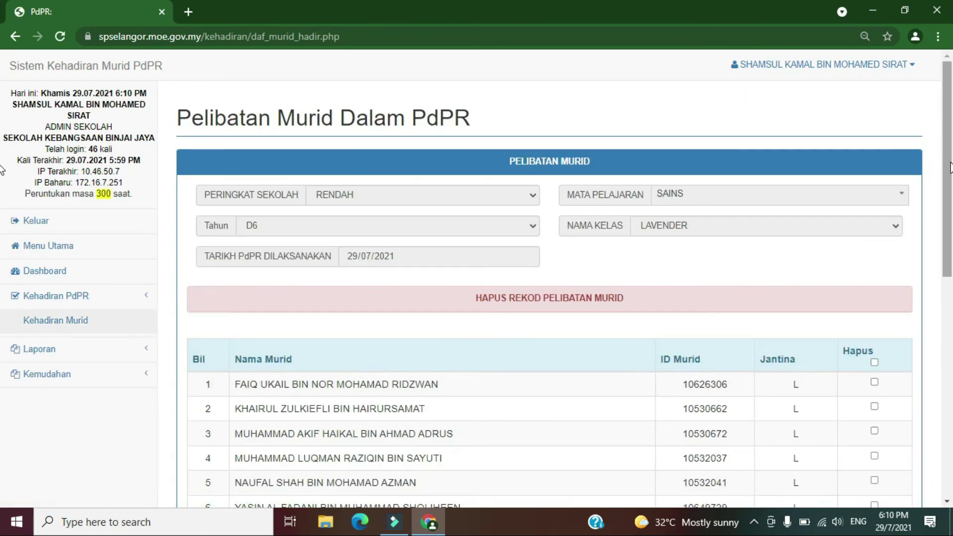
pyautogui.scroll(-2, 2, 212)
pyautogui.scroll(-2, 3, 212)
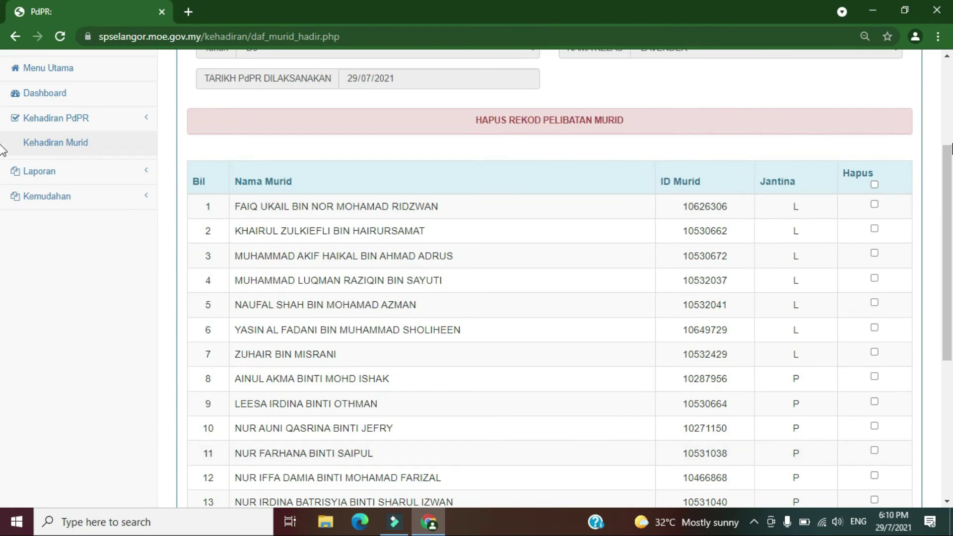
pyautogui.scroll(-6, 5, 293)
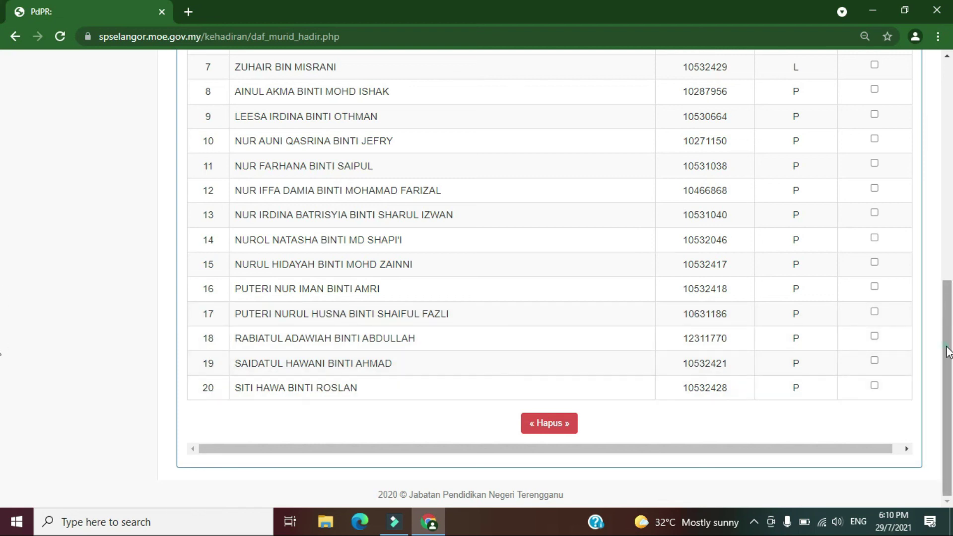
pyautogui.scroll(3, 2, 213)
pyautogui.scroll(7, 2, 213)
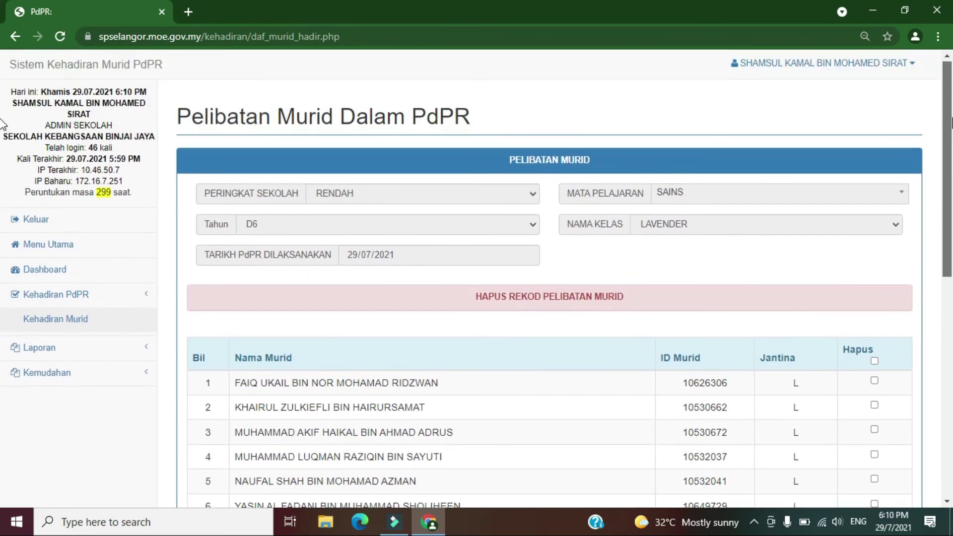
pyautogui.click(42, 253)
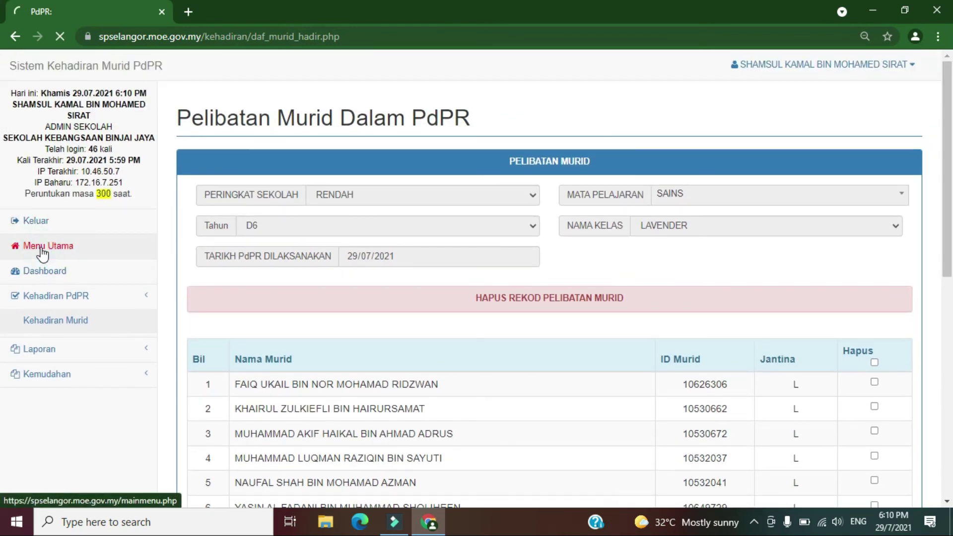